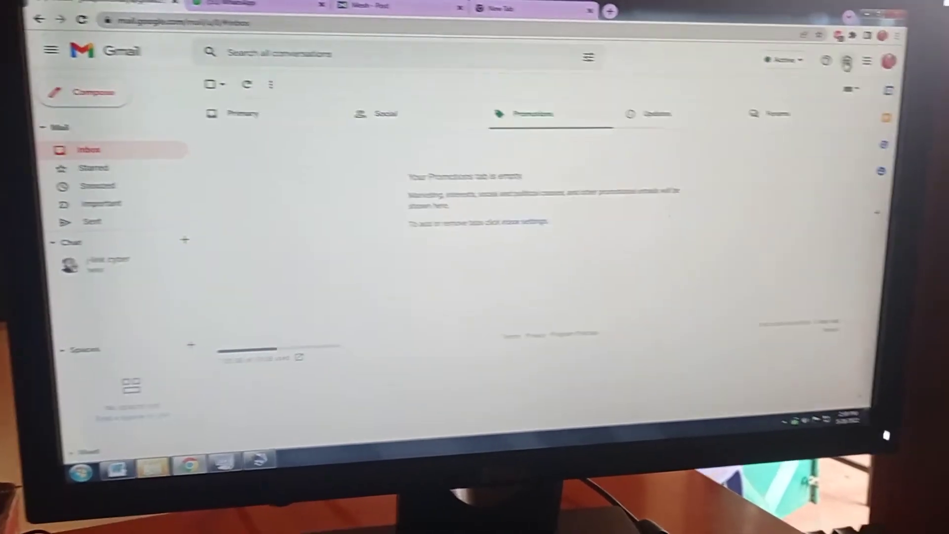
- Open Gmail's full settings and scroll the General tab to the empty Signature section
click(844, 64)
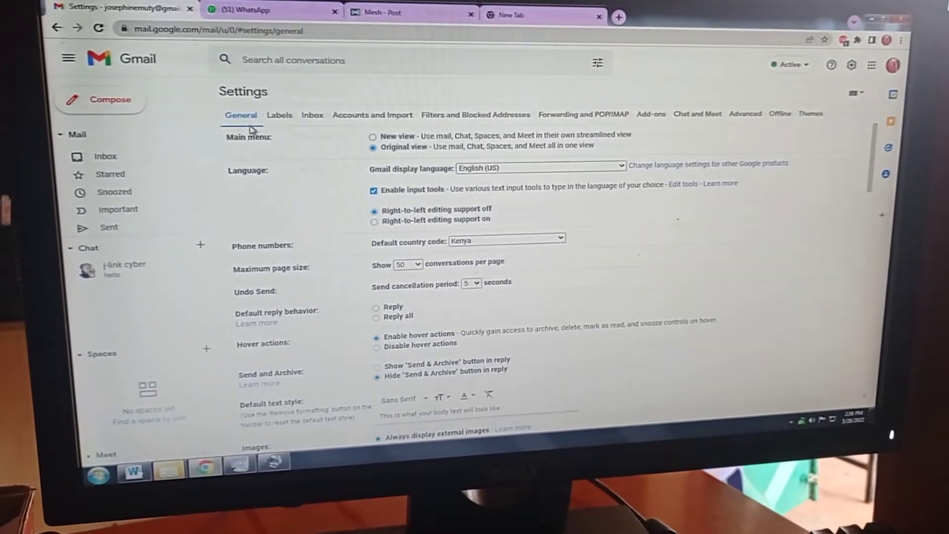
scroll(300, 168, down, 3)
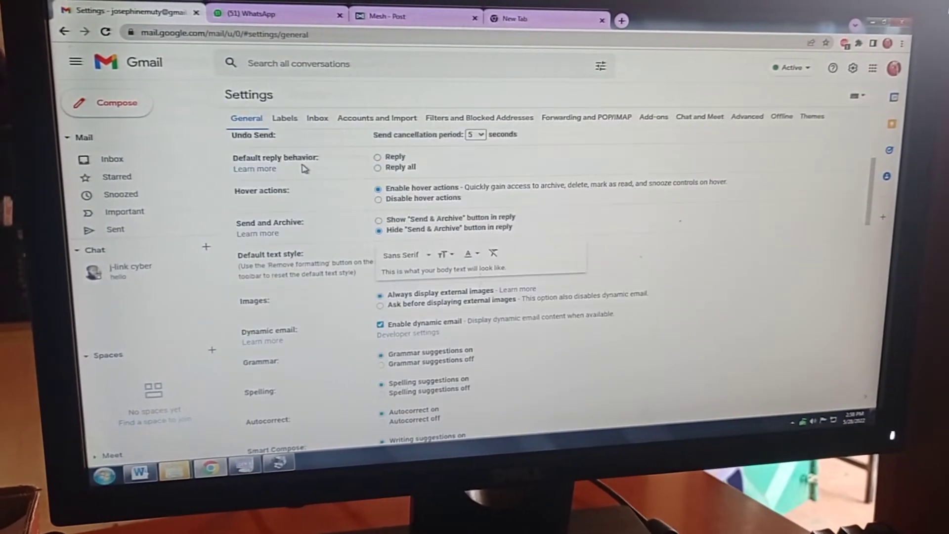
scroll(303, 166, down, 2)
scroll(304, 165, down, 2)
scroll(302, 165, down, 3)
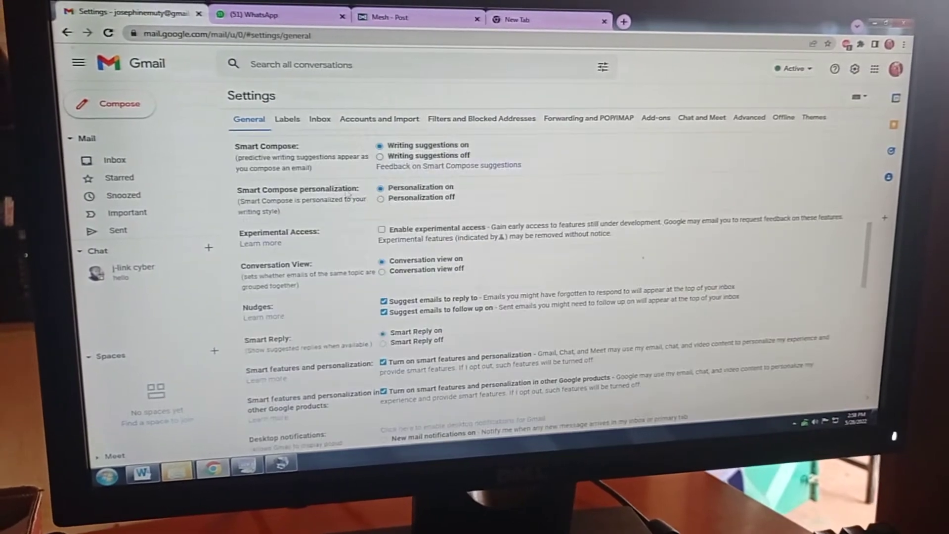
scroll(334, 207, down, 3)
scroll(393, 252, down, 2)
scroll(400, 258, down, 3)
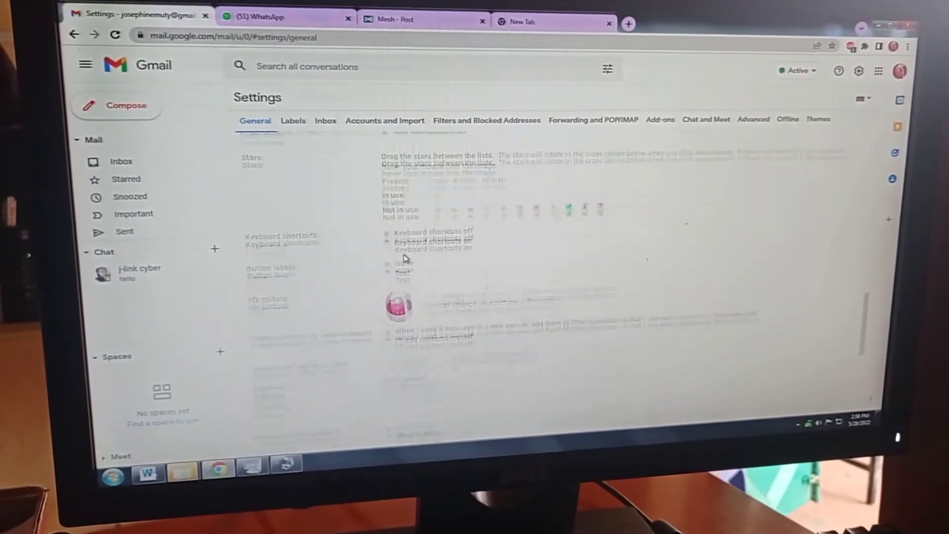
scroll(403, 262, down, 1)
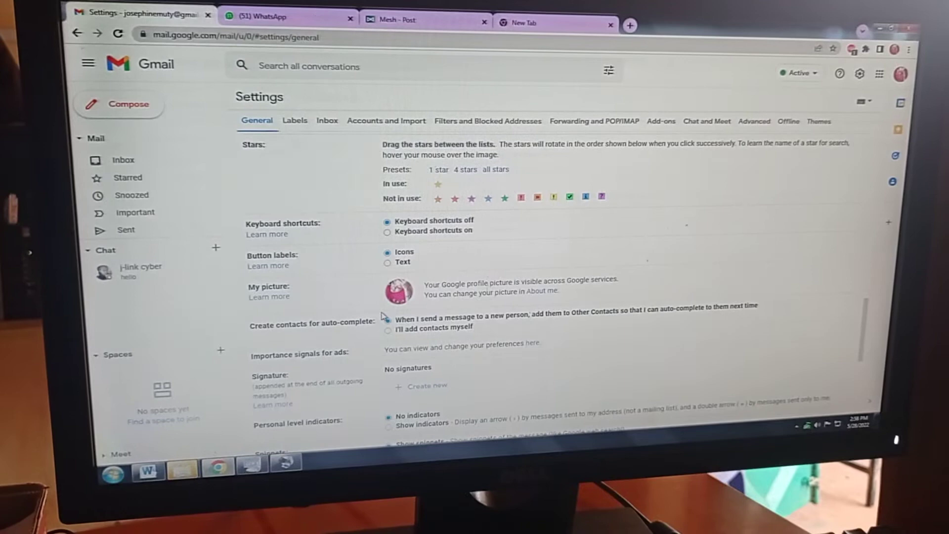
scroll(390, 317, down, 2)
scroll(387, 317, down, 2)
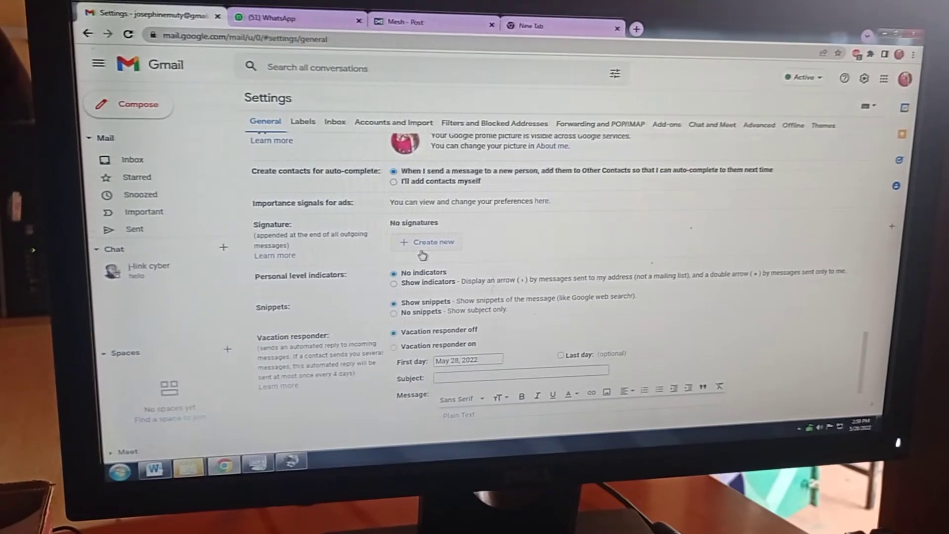
- Create a new Gmail signature named 'josephine'
click(424, 247)
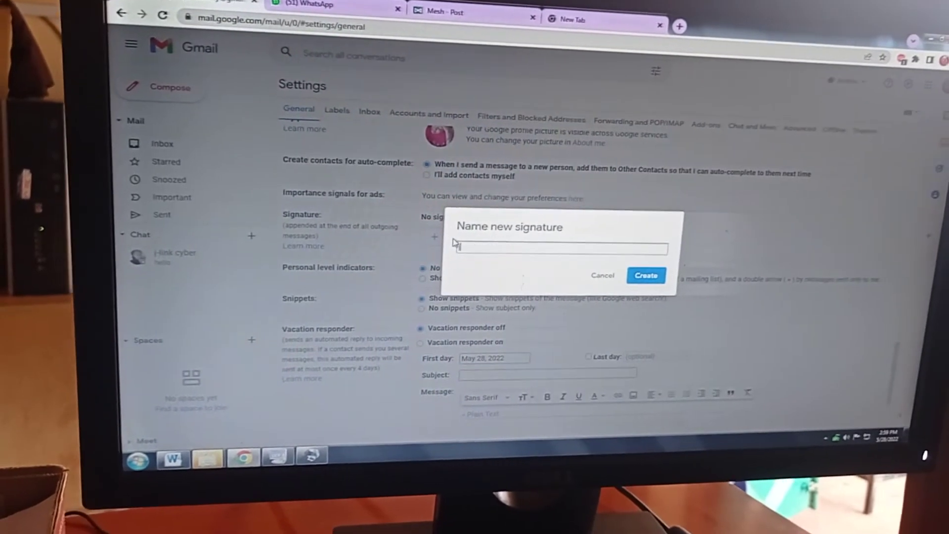
text(Jo)
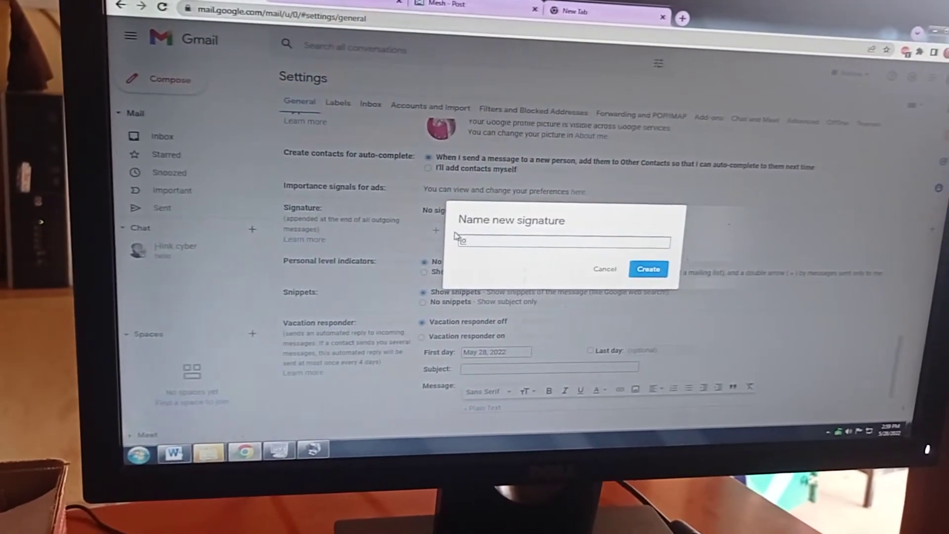
text(sephine)
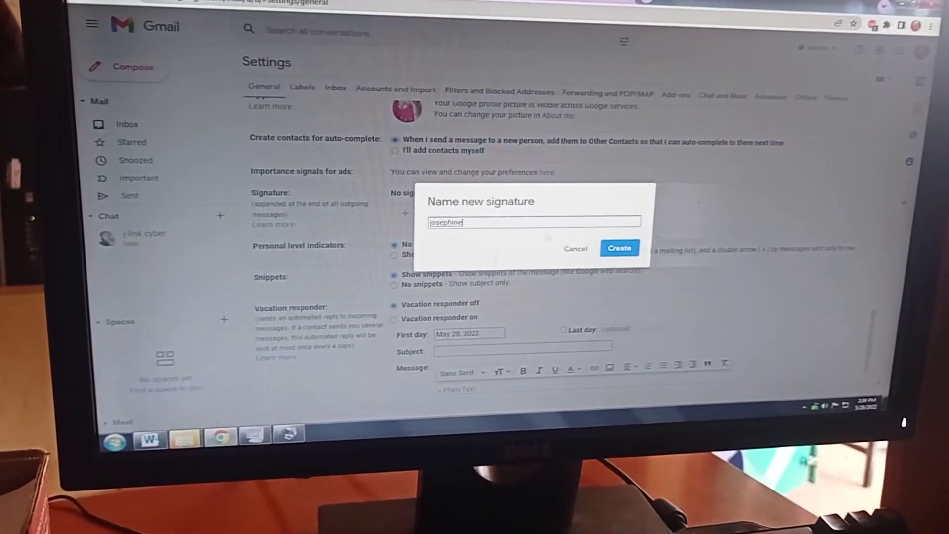
click(624, 251)
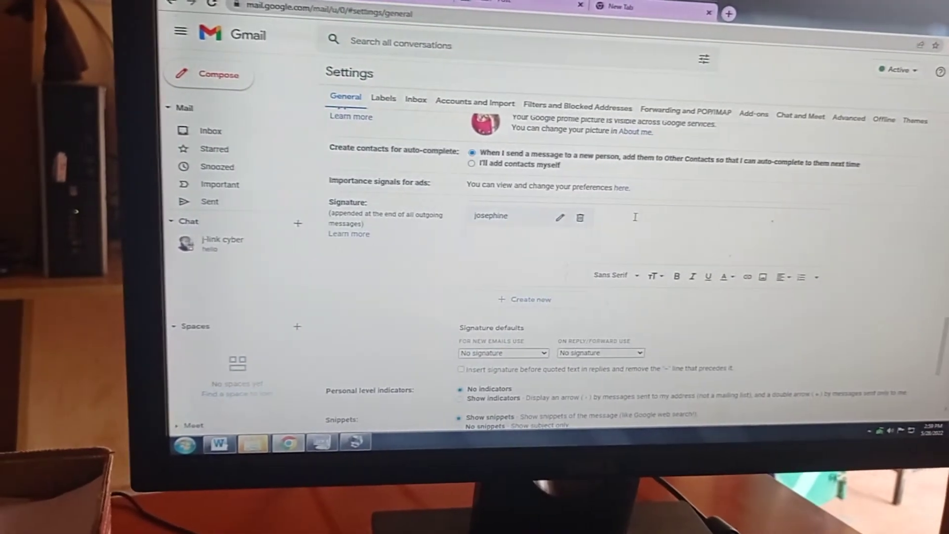
text(re)
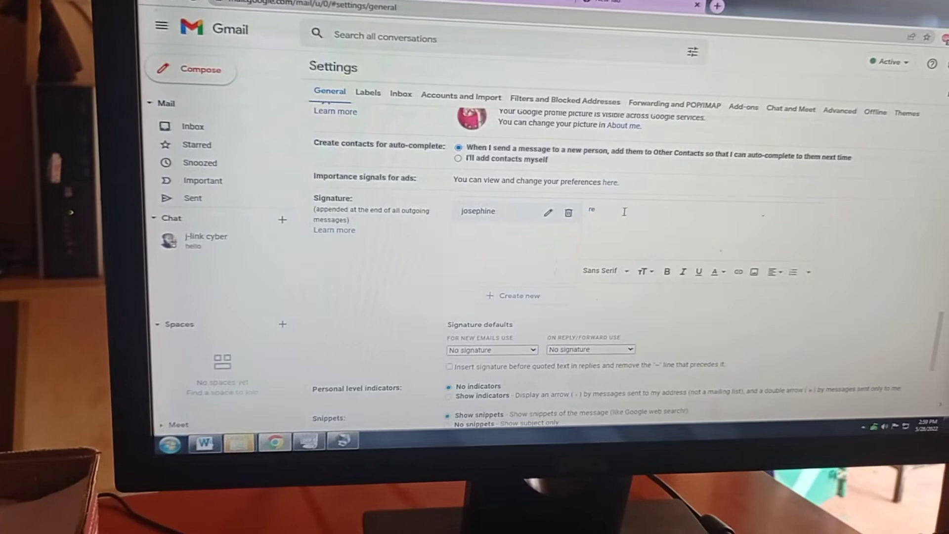
text(gar)
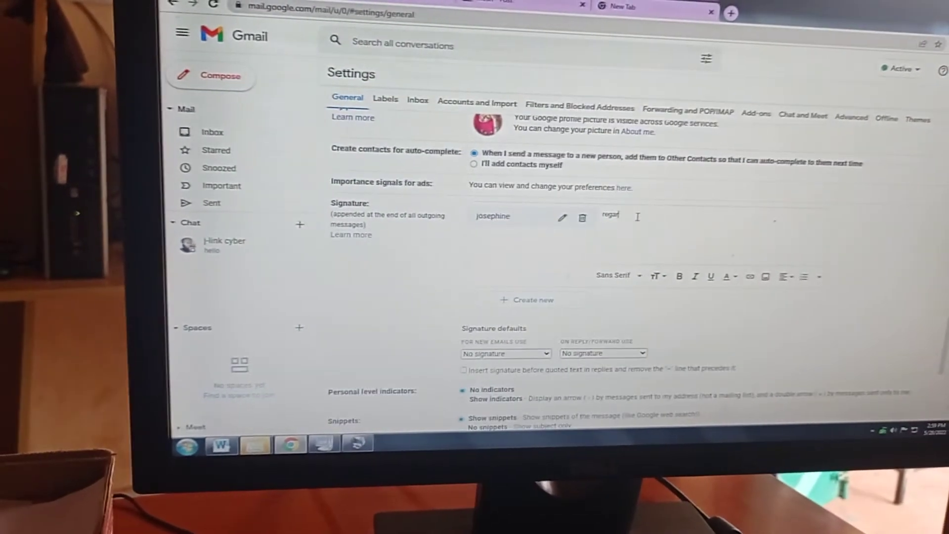
text(ds)
- Write 'regards' and 'josephine' on separate signature lines, then switch to a new Google tab
key(Return)
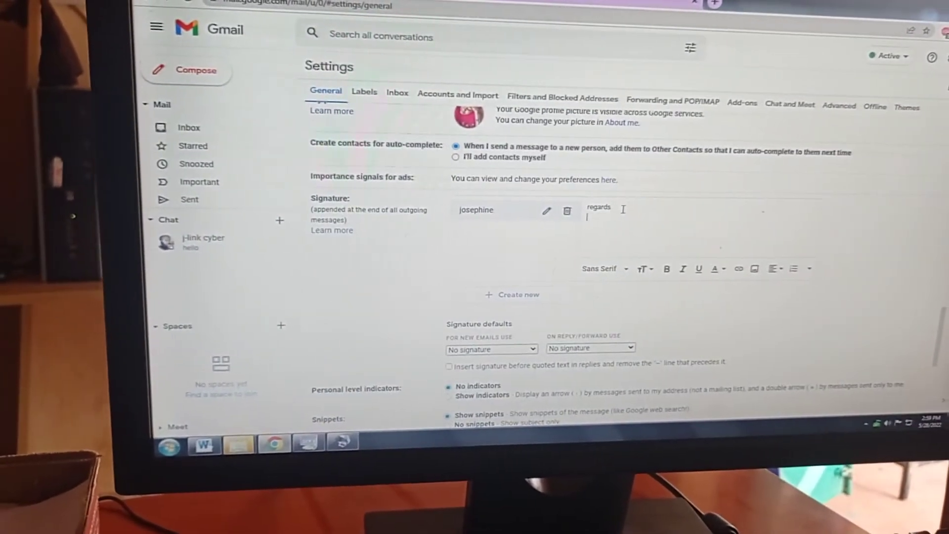
text(jose)
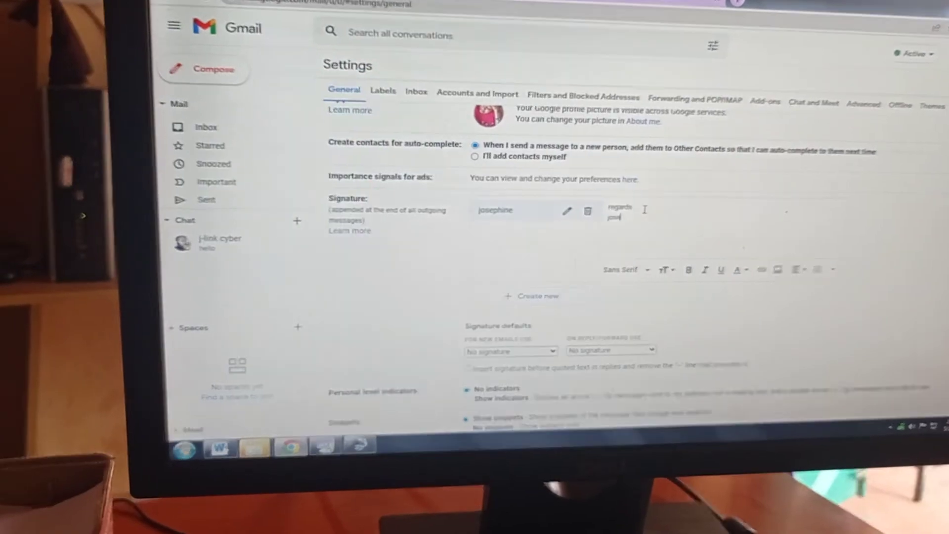
text(phine)
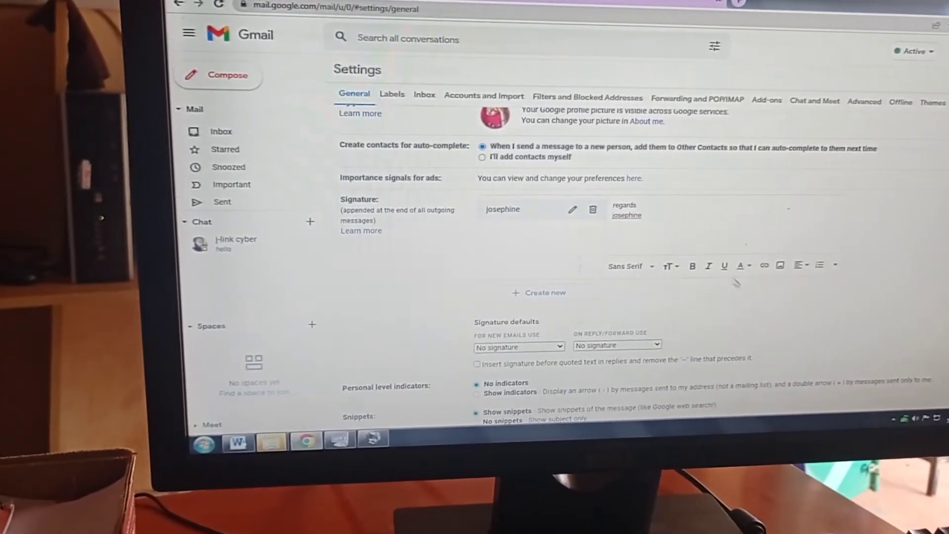
click(756, 267)
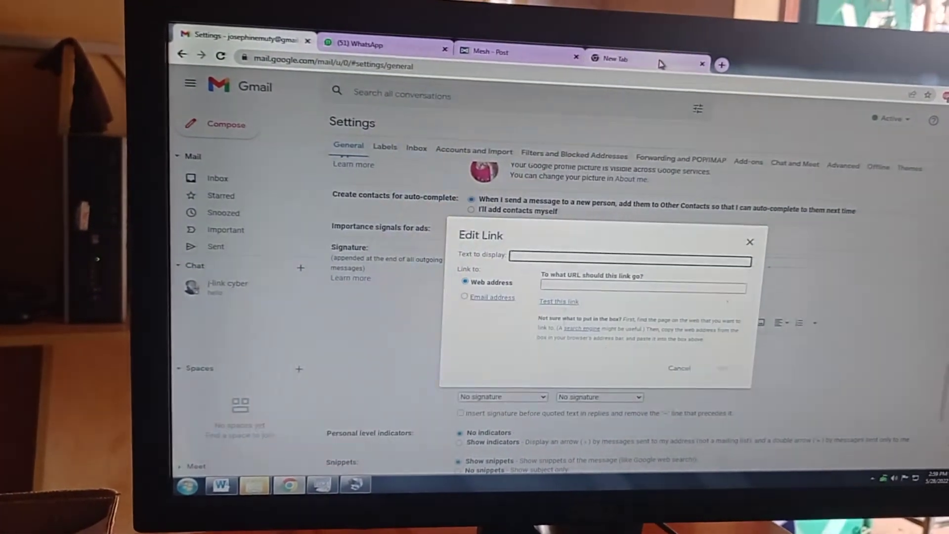
click(630, 59)
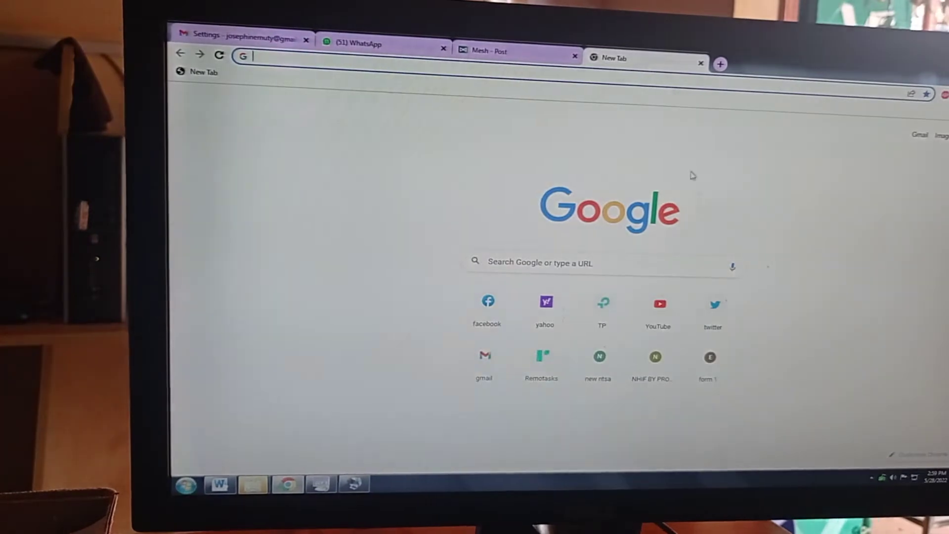
- Copy the YouTube channel's link address from the Studio dashboard and return to Gmail
click(665, 315)
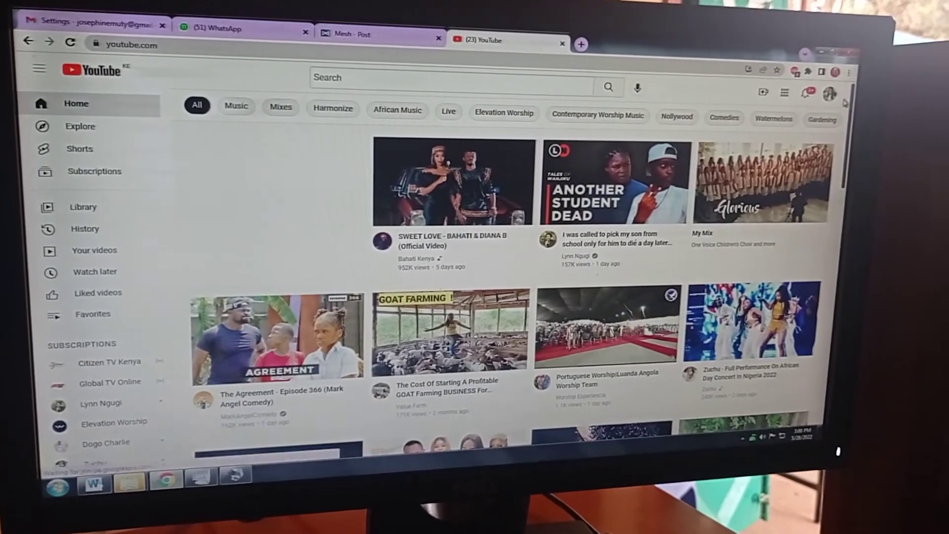
click(827, 92)
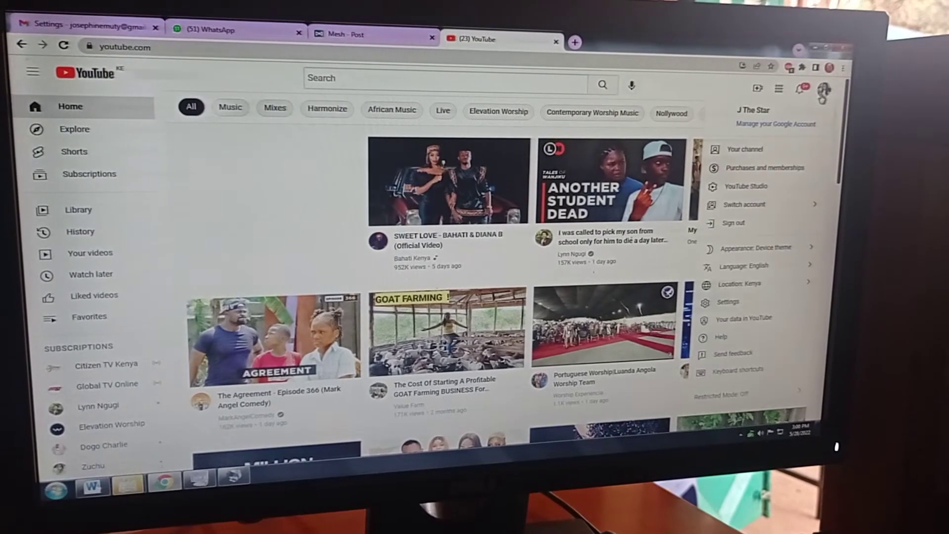
click(754, 150)
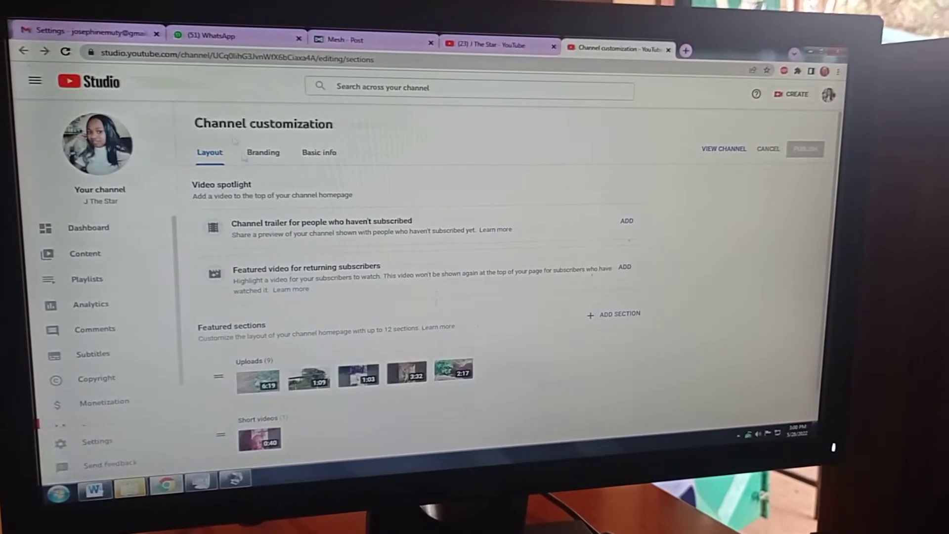
click(90, 234)
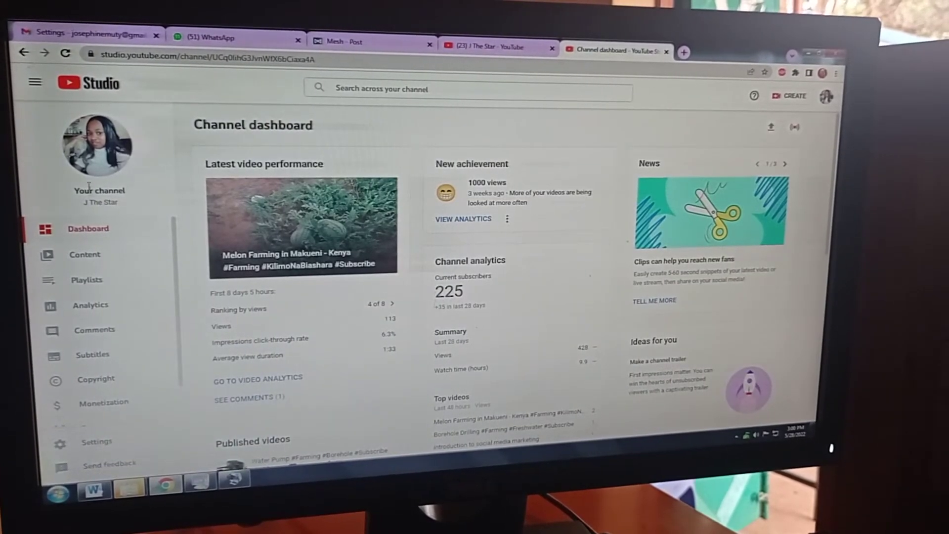
right_click(92, 163)
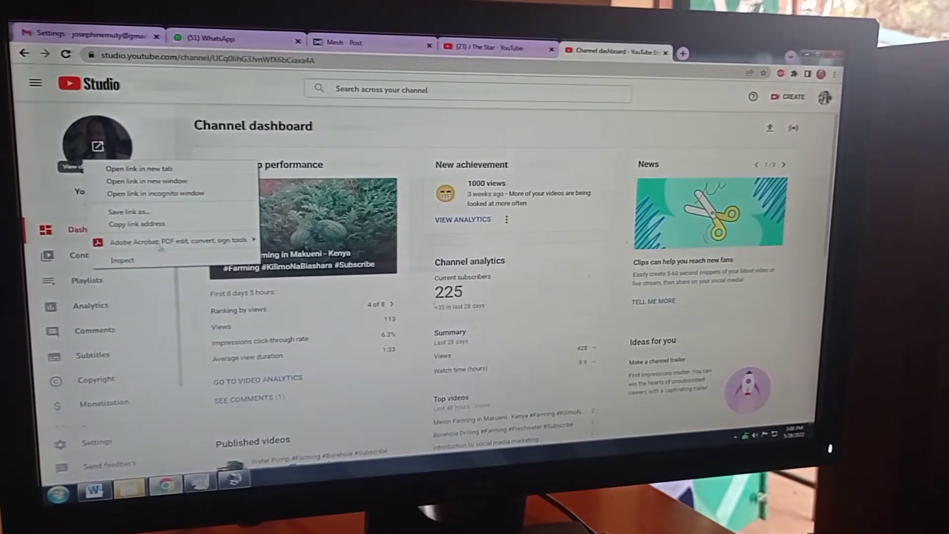
click(162, 224)
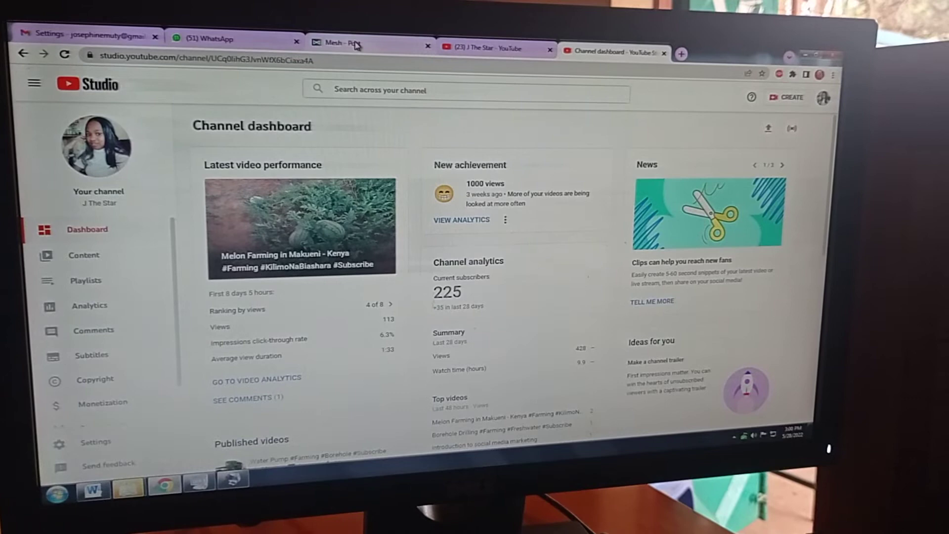
click(108, 31)
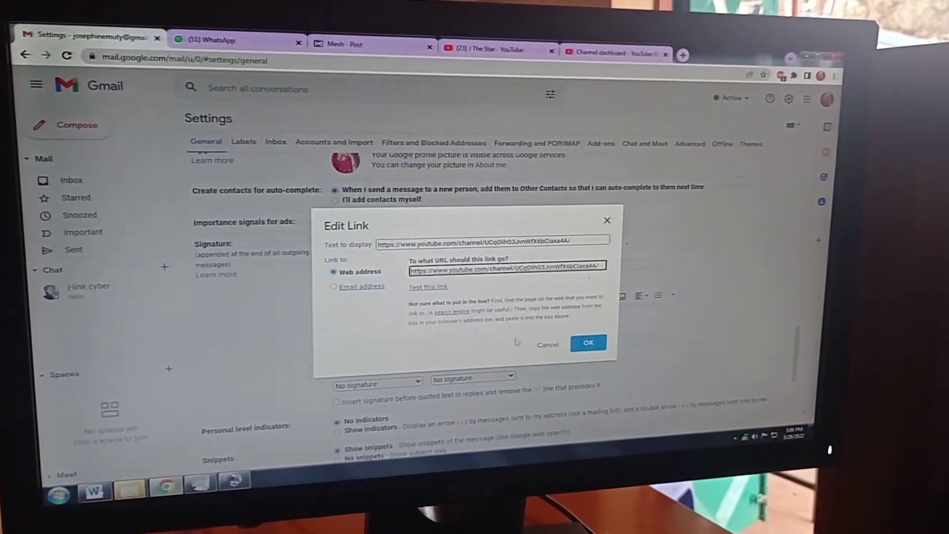
- Insert the copied YouTube channel URL as a link below 'regards josephine'
click(587, 344)
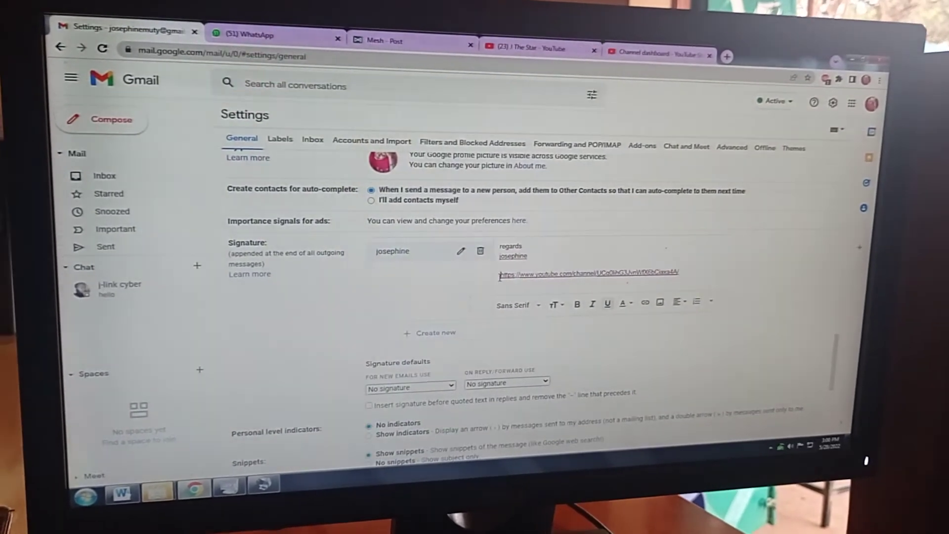
text(You)
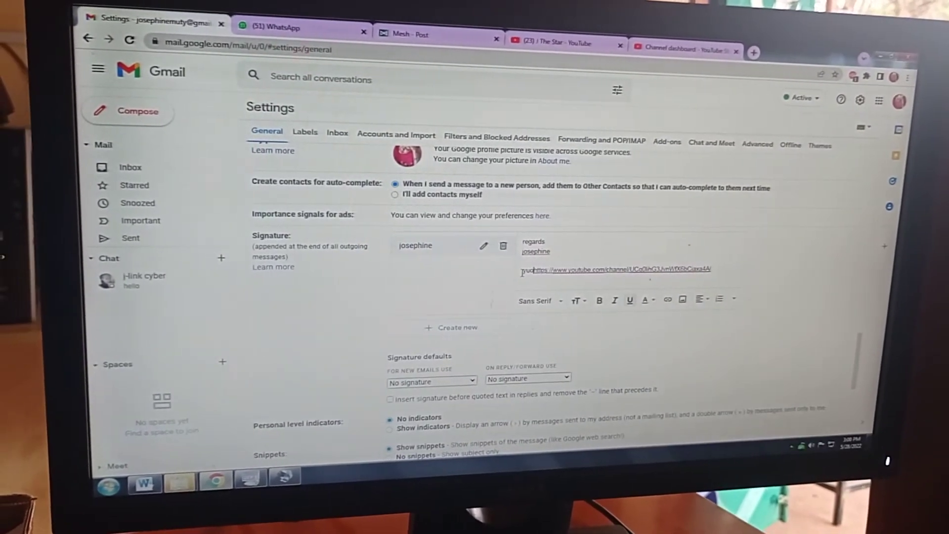
text(tube)
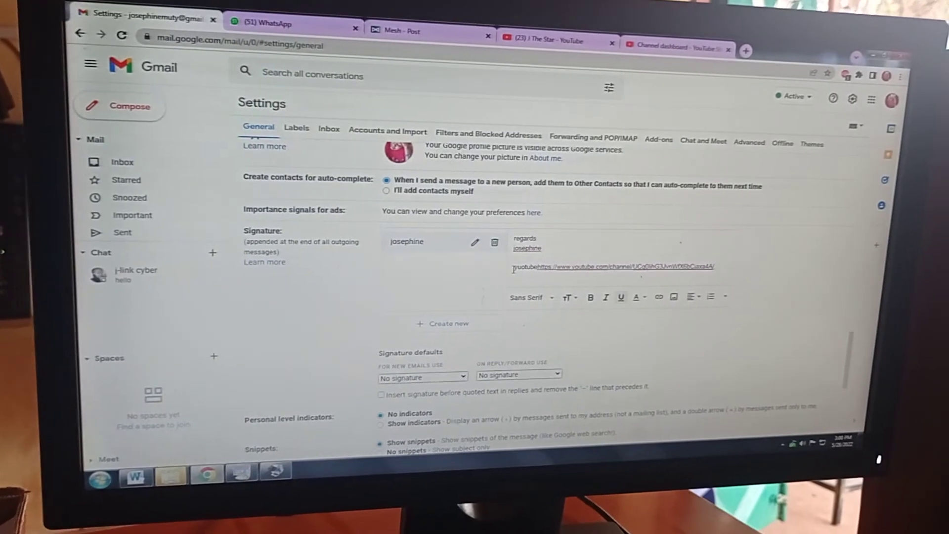
text(:)
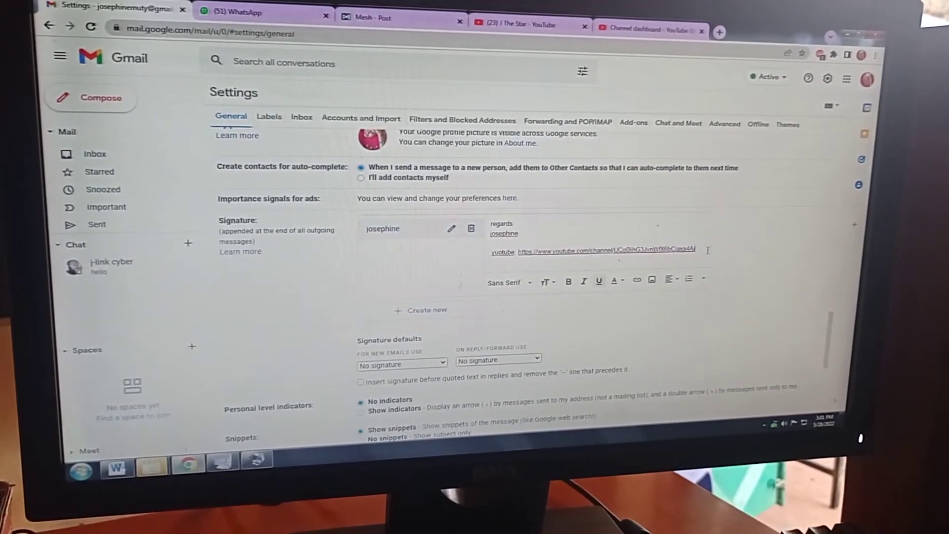
- Label the link 'Youtube:', add an 'fb' line, and make josephine the default for new emails and replies
key(Return)
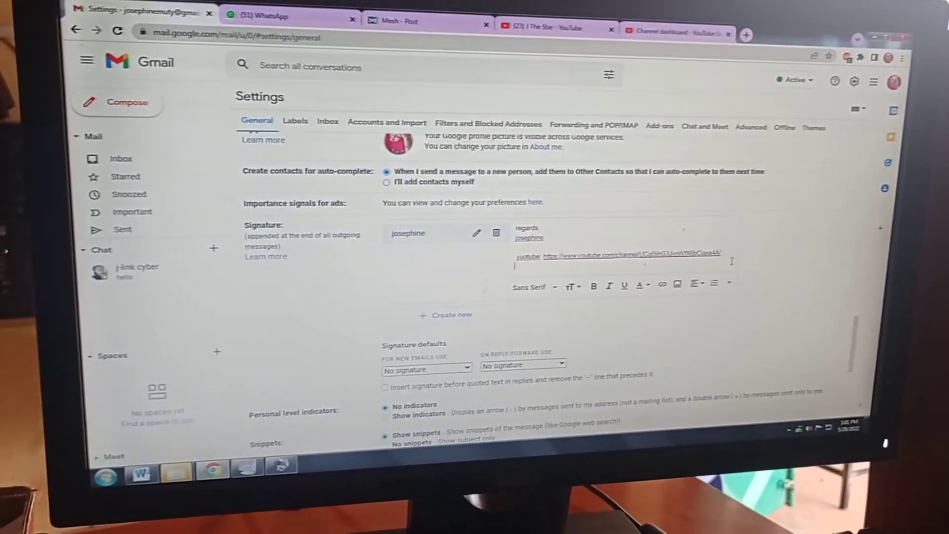
text(fb)
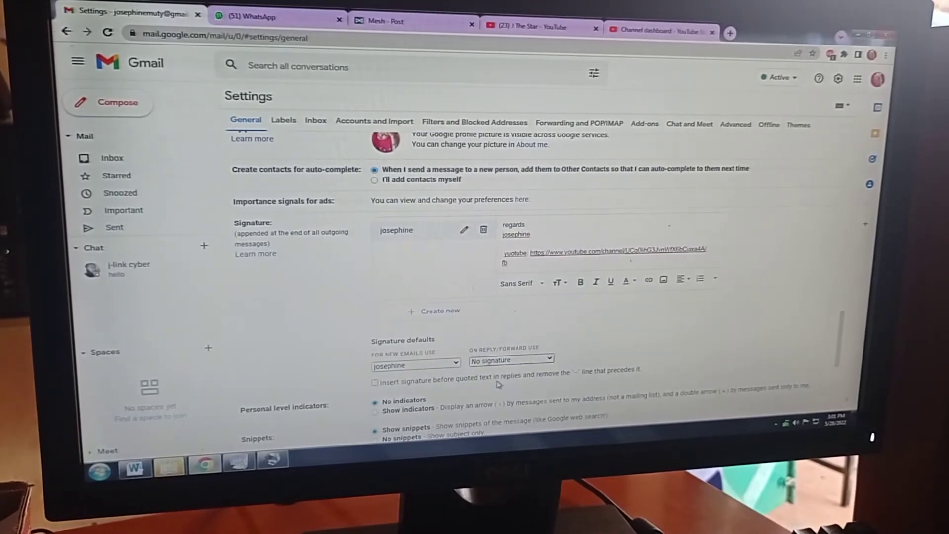
key(Down)
scroll(519, 348, down, 3)
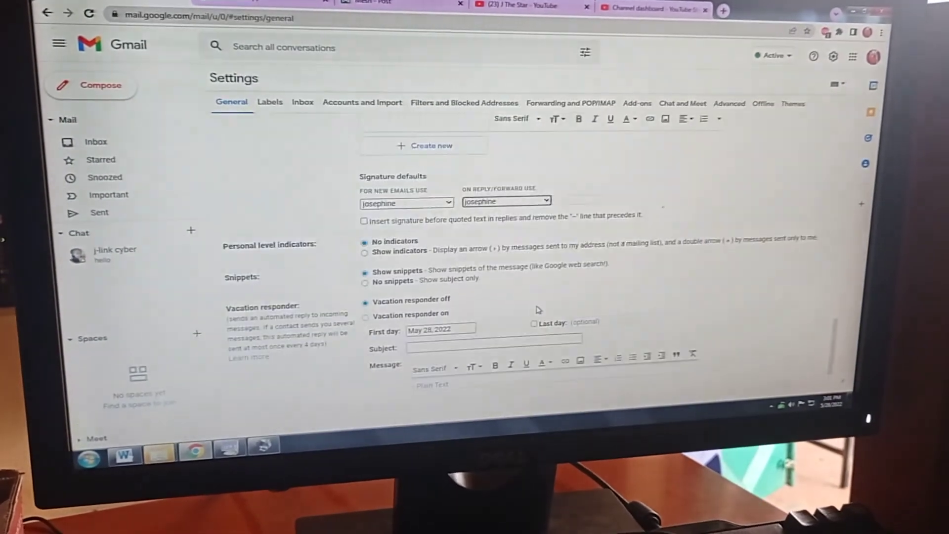
scroll(538, 309, down, 3)
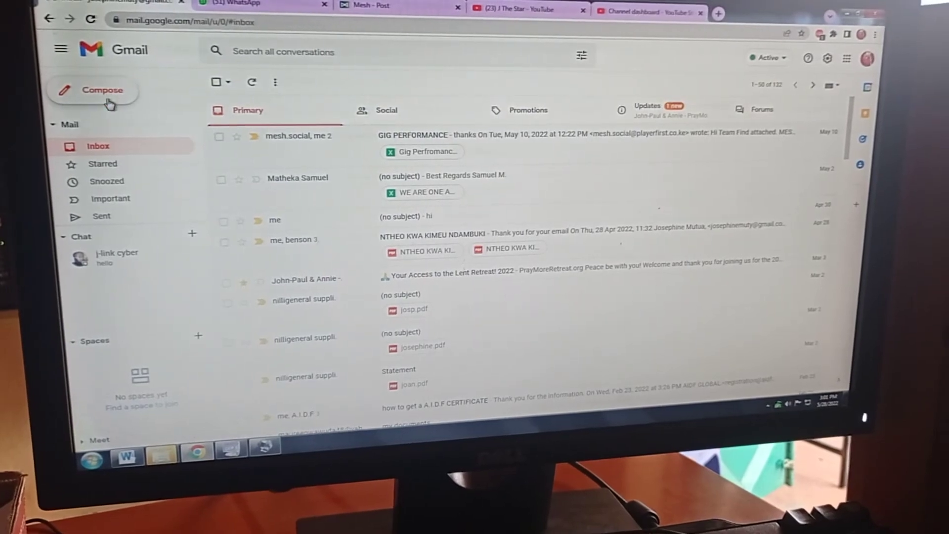
- Compose a new message and check that it shows the josephine signature
click(109, 105)
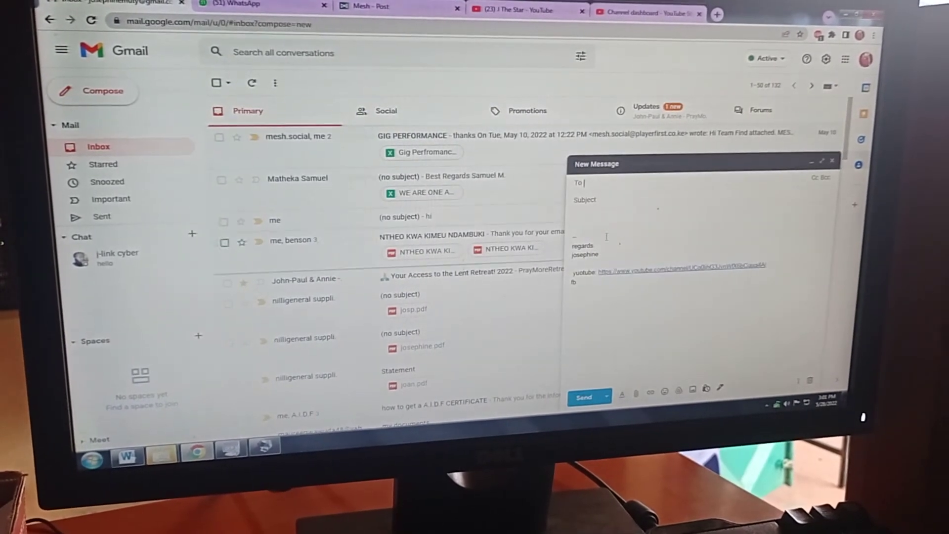